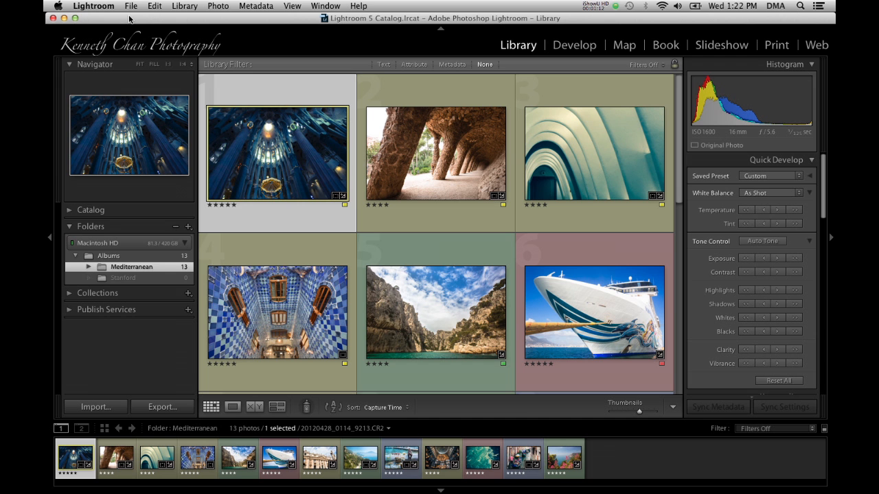
# - Open the photo import dialog and choose the CANON100 folder on the CANON card as the source
pyautogui.click(130, 6)
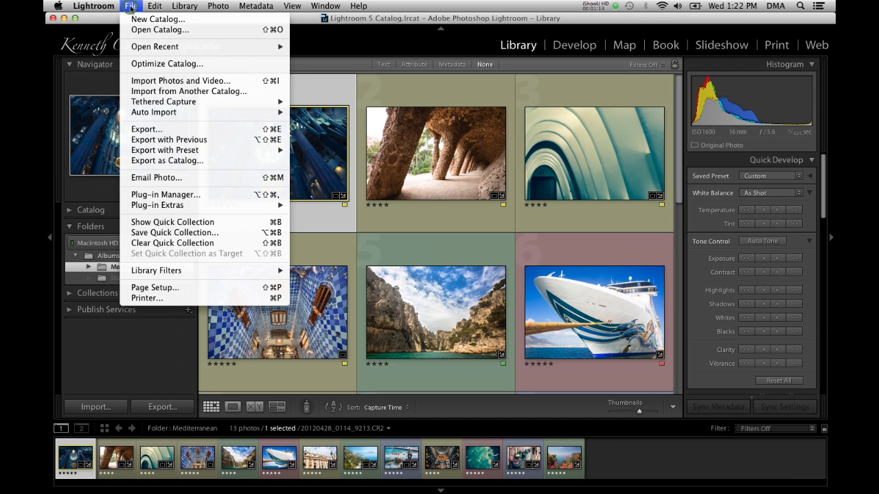
pyautogui.click(151, 82)
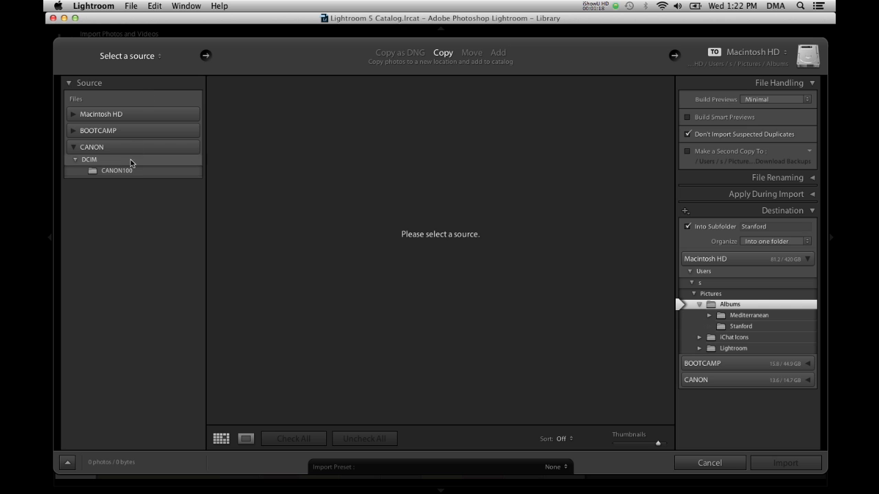
pyautogui.click(110, 171)
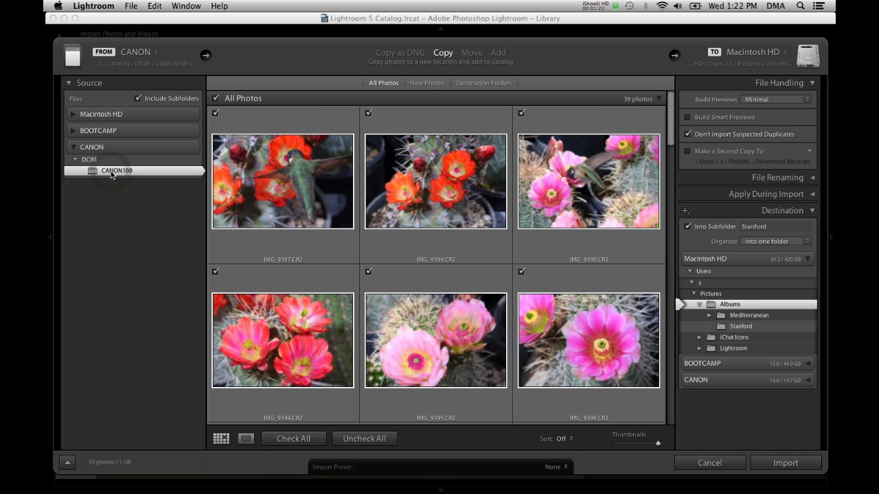
# - Select the first, fifth and sixth photos and IMG_9415 in the import grid
pyautogui.click(270, 186)
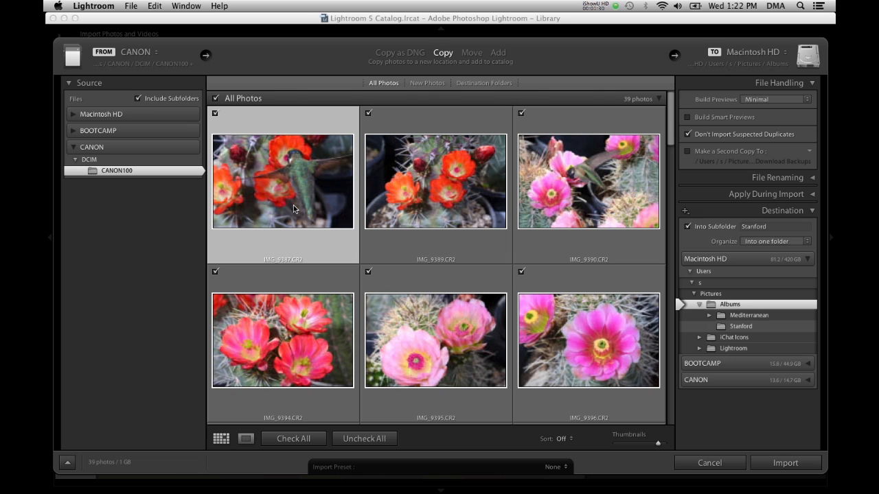
pyautogui.click(148, 171)
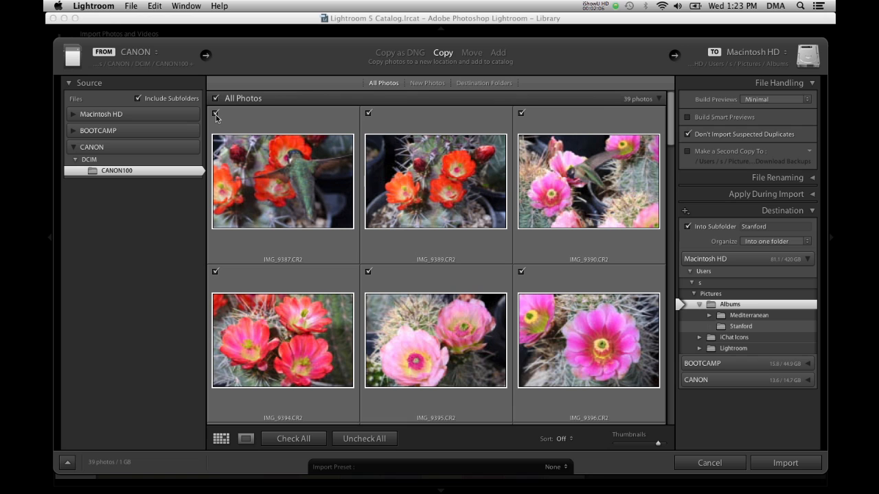
pyautogui.click(244, 182)
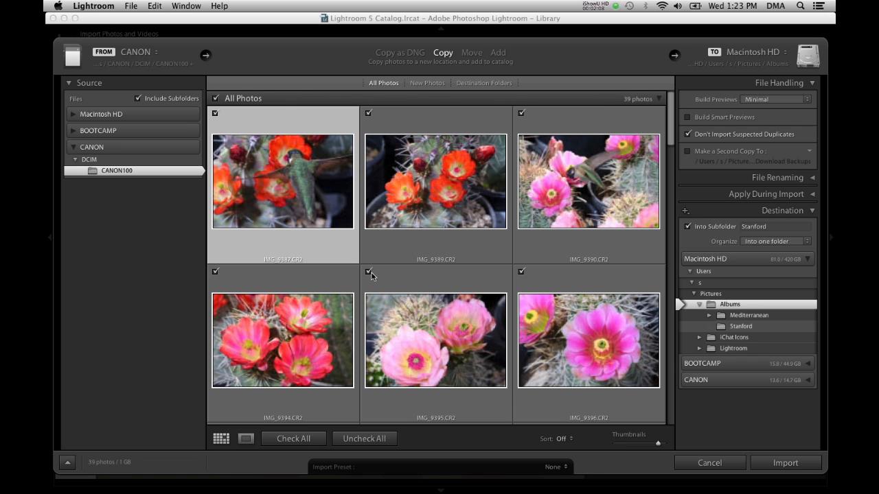
pyautogui.keyDown('super'); pyautogui.click(418, 334); pyautogui.keyUp('super')
pyautogui.keyDown('super'); pyautogui.click(571, 334); pyautogui.keyUp('super')
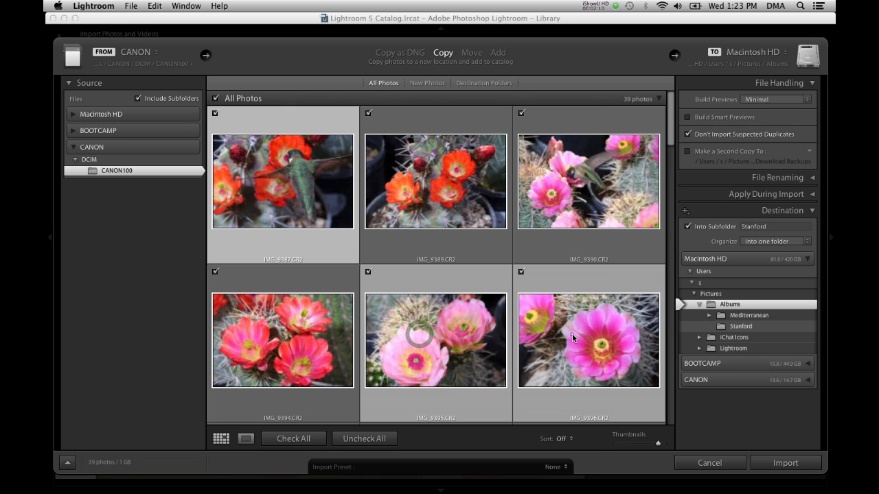
pyautogui.scroll(-3, 566, 204)
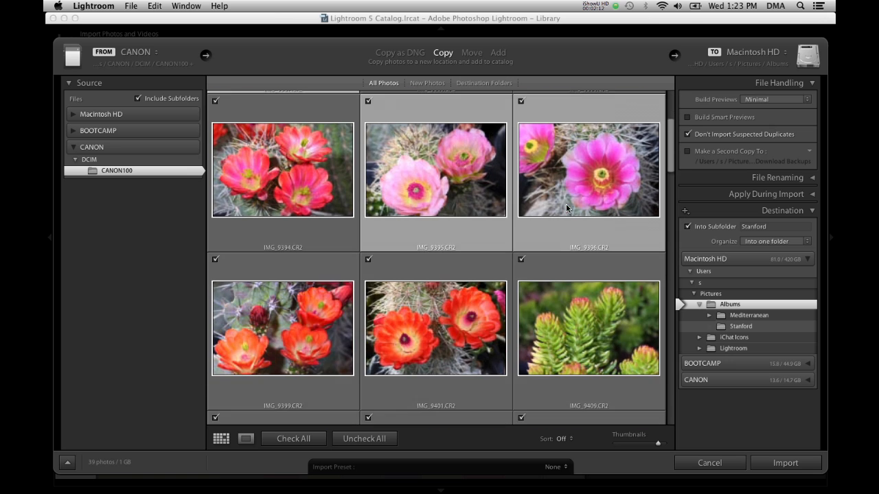
pyautogui.scroll(-4, 470, 307)
pyautogui.keyDown('super'); pyautogui.click(421, 287); pyautogui.keyUp('super')
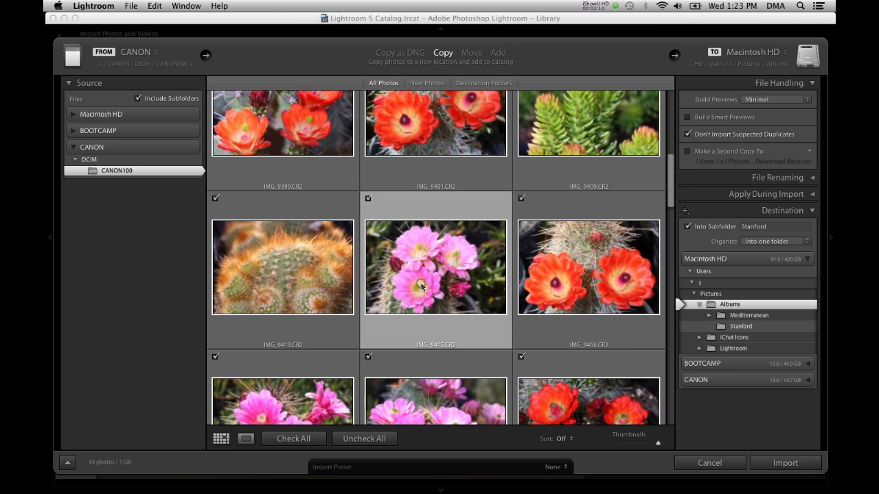
pyautogui.scroll(8, 422, 287)
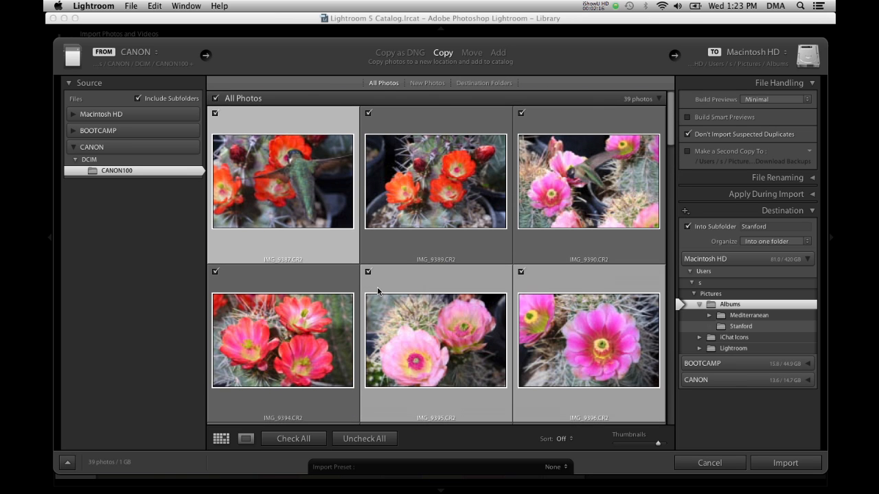
# - Uncheck the selected photos from the import, then check them again
pyautogui.press('u')
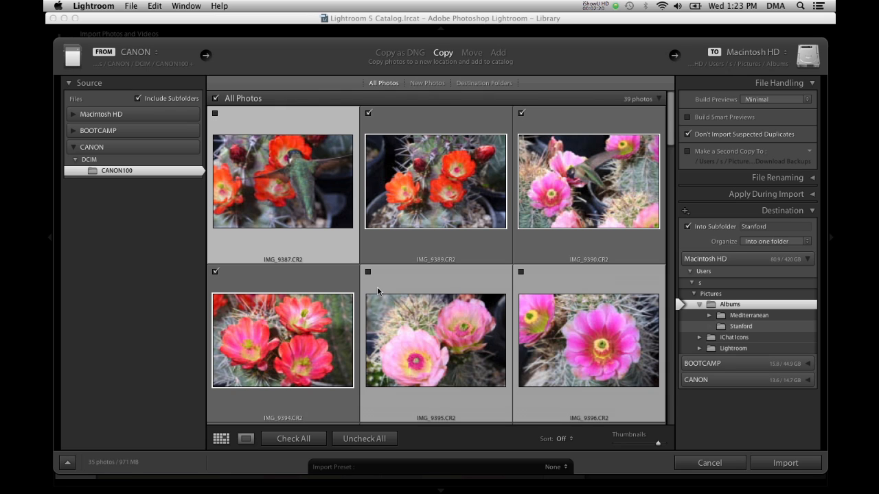
pyautogui.press('p')
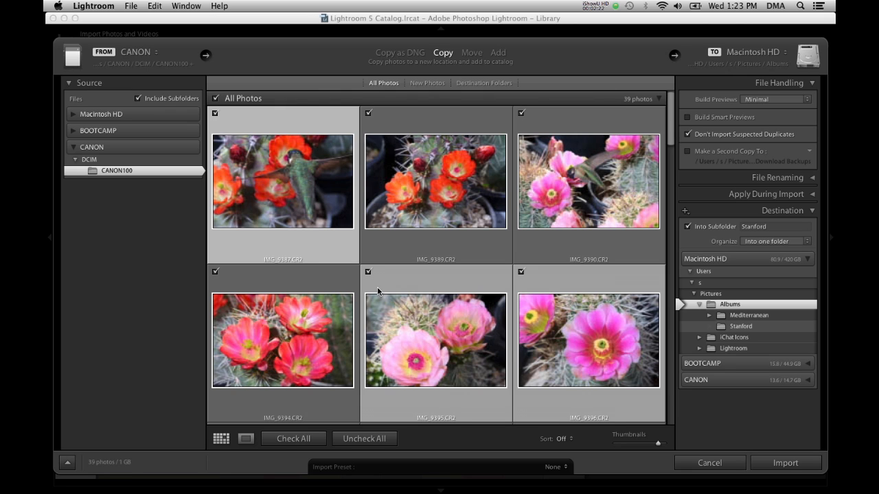
# - Rename the destination subfolder to Arboretum
pyautogui.scroll(-6, 444, 365)
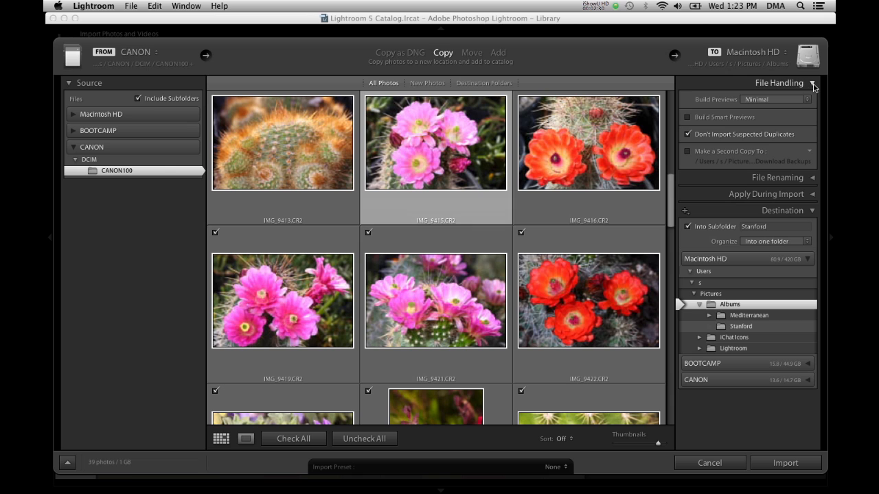
pyautogui.click(780, 227)
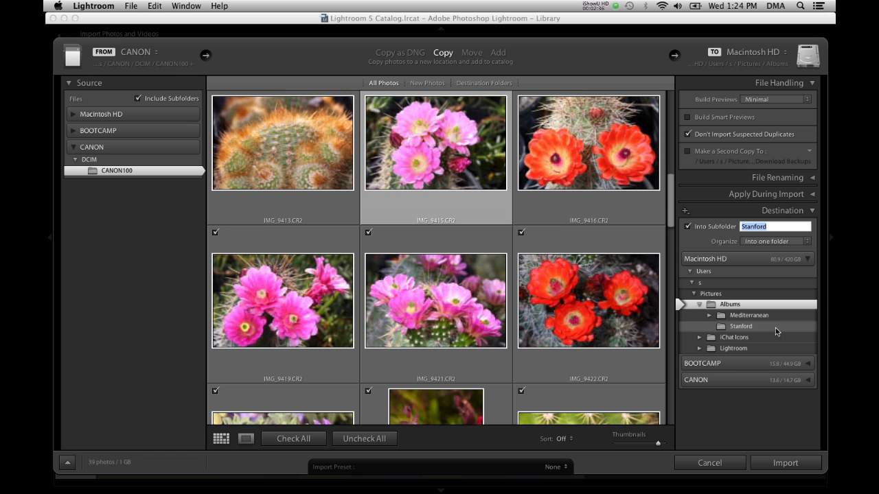
pyautogui.click(777, 227)
pyautogui.doubleClick(777, 227)
pyautogui.write('Arbor')
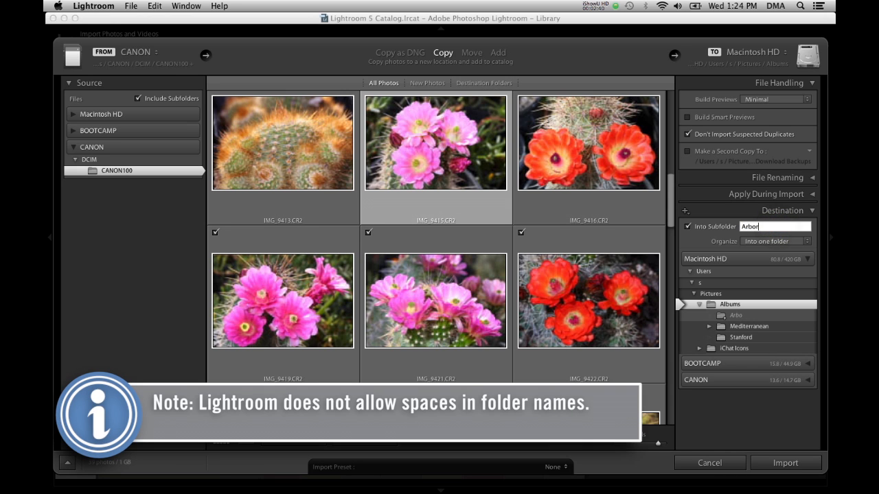
pyautogui.write('etum')
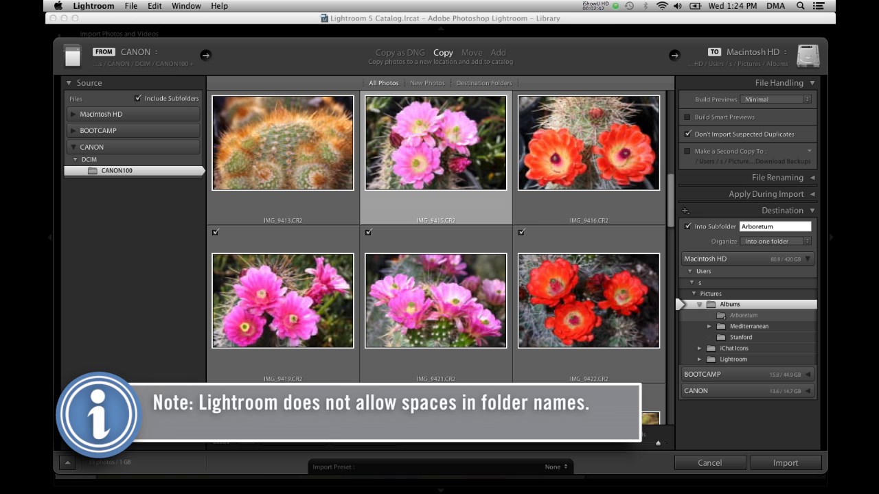
# - Enable file renaming and apply the KC_YMD_HS_Suffix filename template
pyautogui.click(812, 178)
pyautogui.click(706, 192)
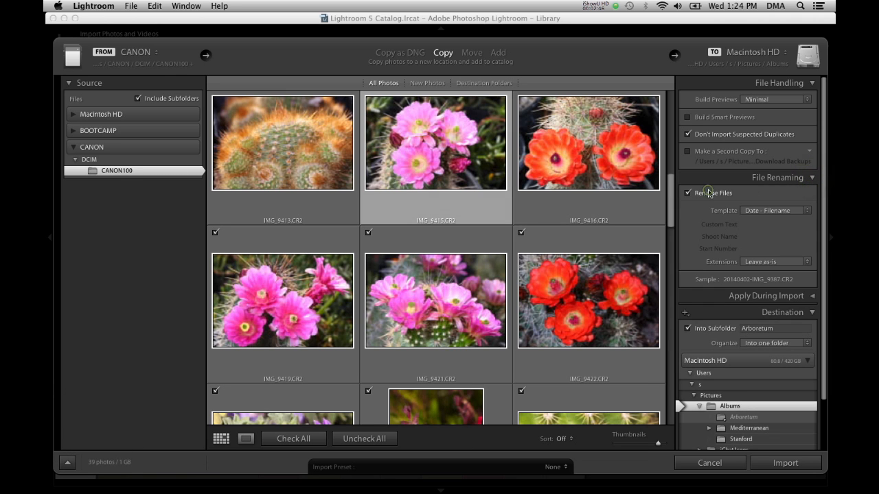
pyautogui.click(768, 211)
pyautogui.click(760, 237)
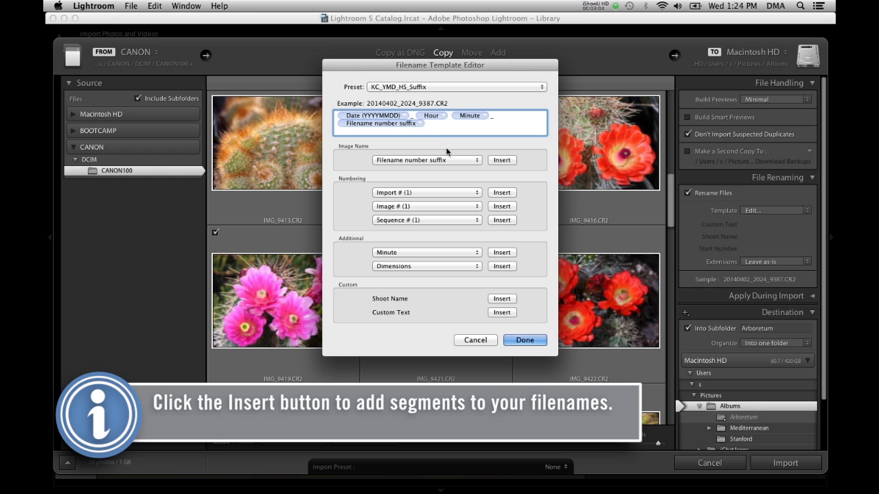
pyautogui.click(524, 340)
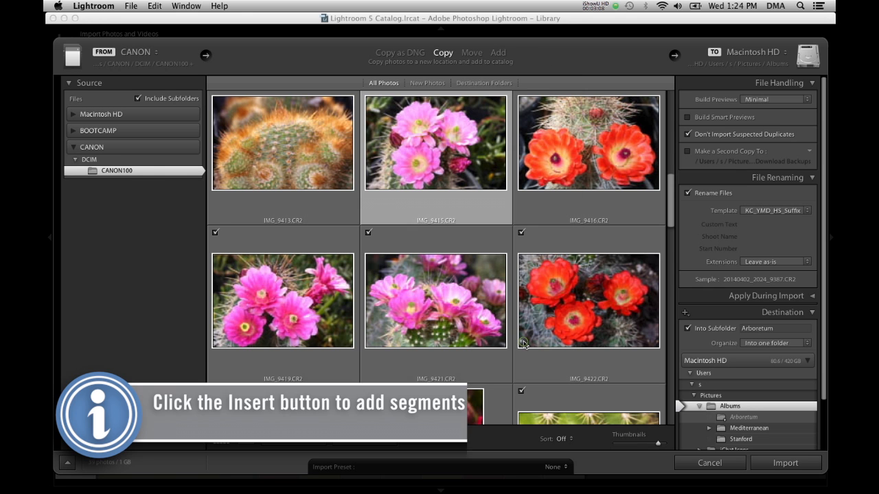
# - Apply the 3 Stars metadata preset during import
pyautogui.click(813, 295)
pyautogui.scroll(-2, 791, 297)
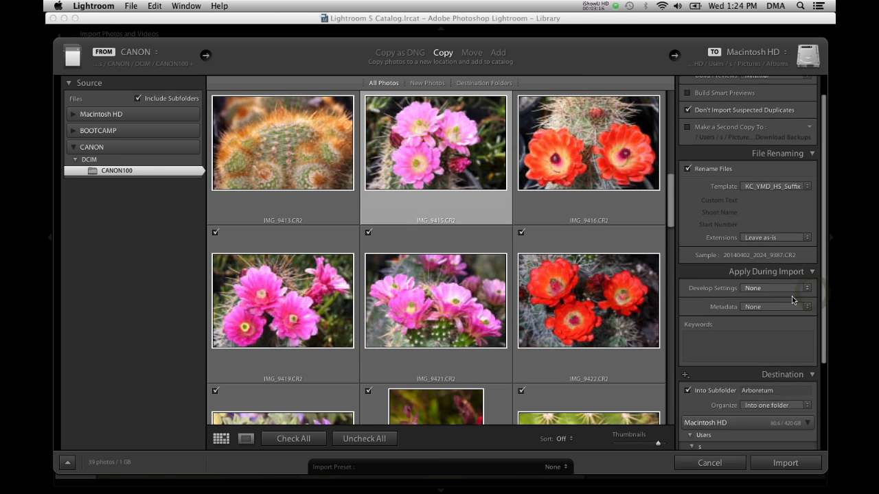
pyautogui.click(794, 306)
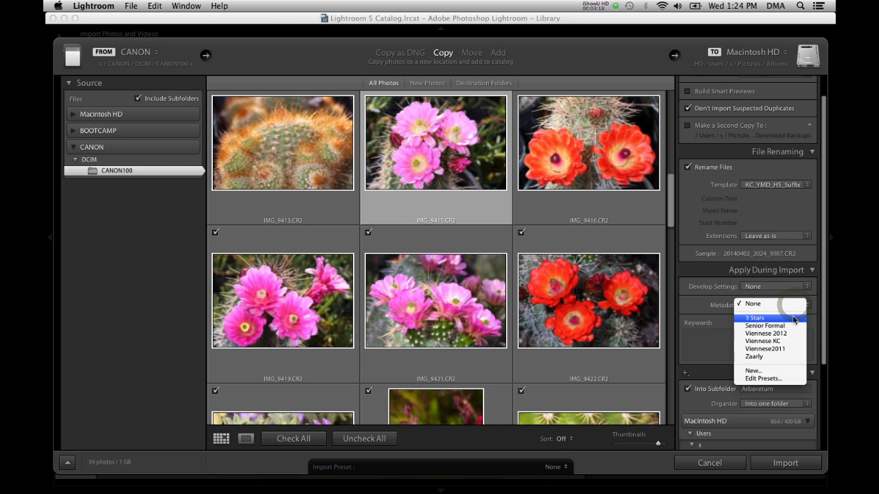
pyautogui.click(793, 319)
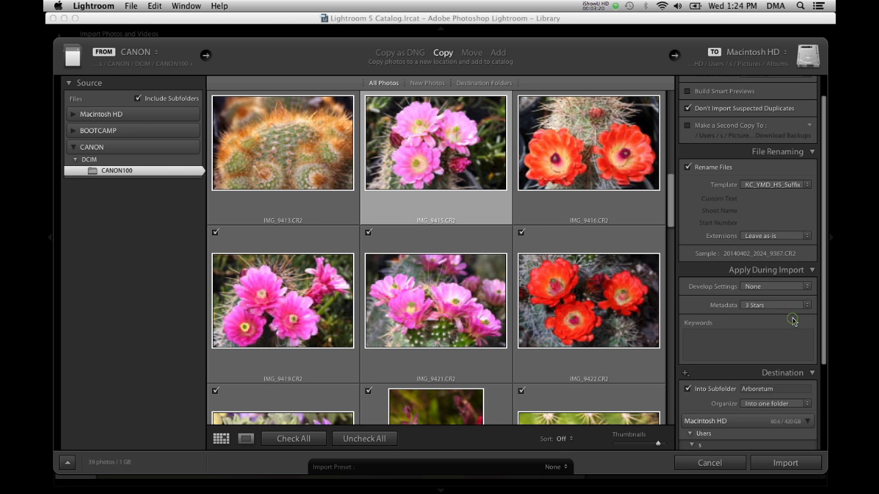
# - Examine the 3 Stars preset's settings in the metadata preset editor
pyautogui.click(807, 307)
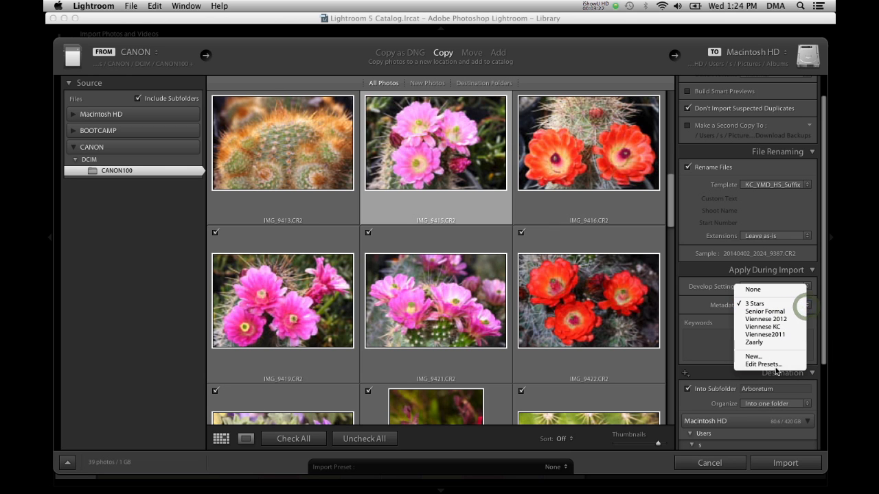
pyautogui.click(773, 364)
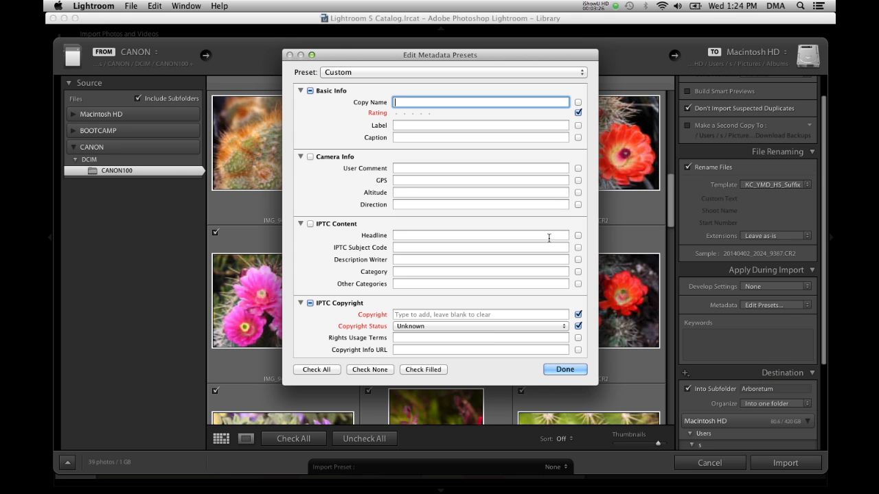
pyautogui.click(355, 74)
pyautogui.click(350, 88)
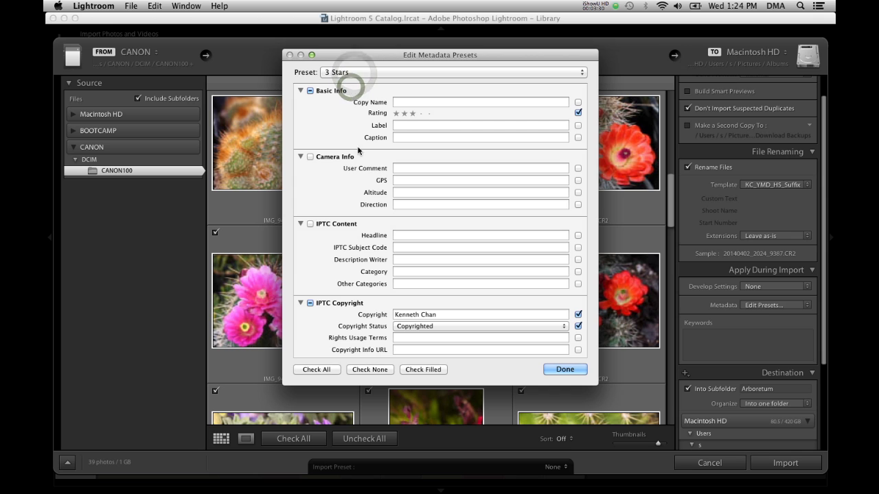
pyautogui.scroll(-1, 357, 166)
pyautogui.scroll(2, 357, 166)
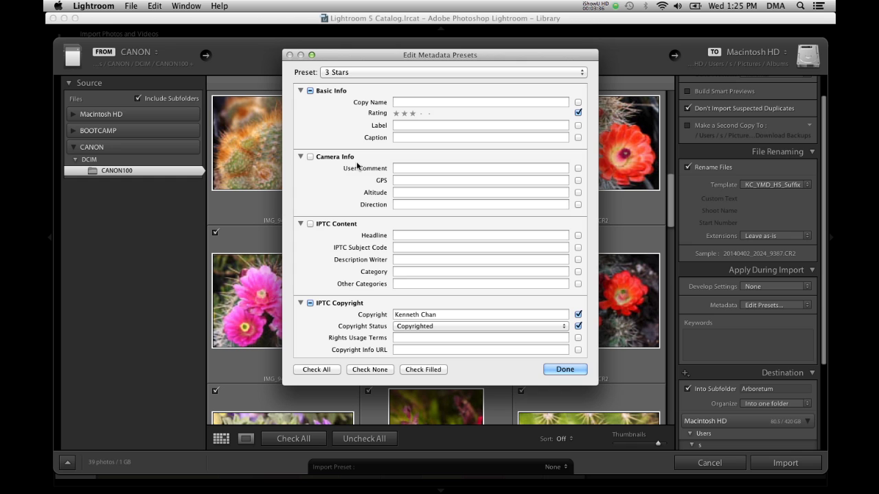
pyautogui.click(567, 370)
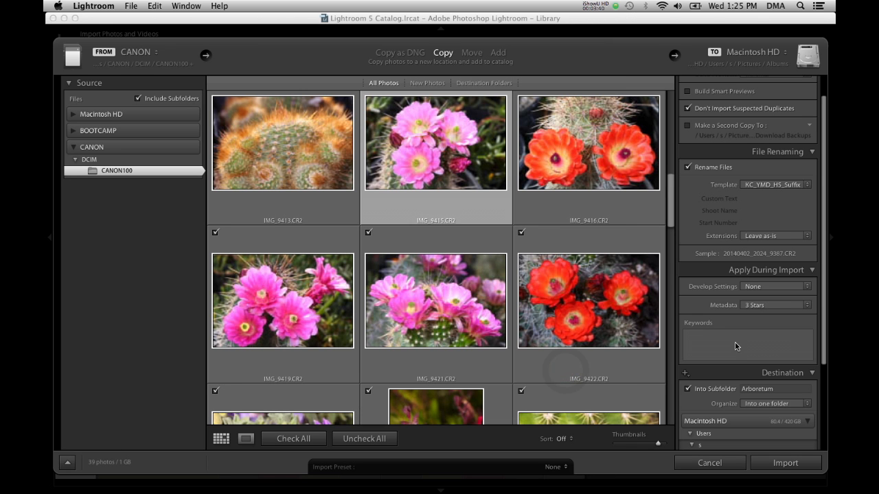
# - Import the checked photos
pyautogui.scroll(-5, 735, 346)
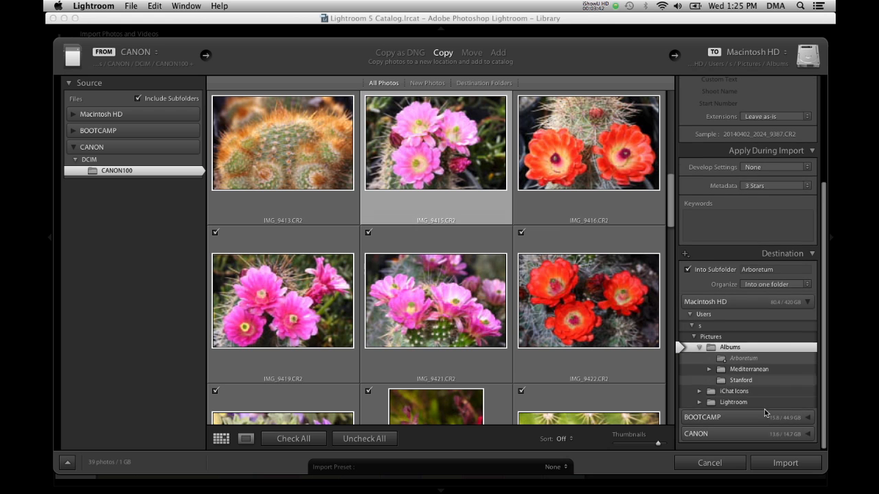
pyautogui.click(785, 463)
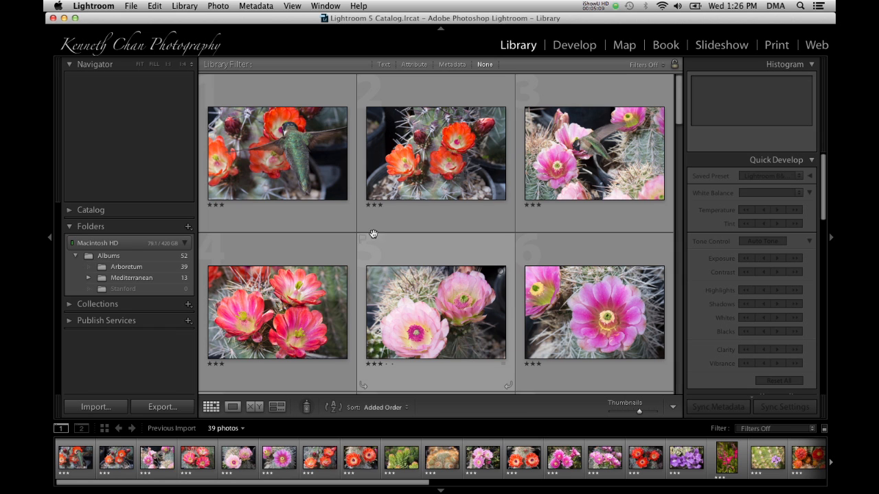
# - Open the first imported photo in Loupe view
pyautogui.click(284, 152)
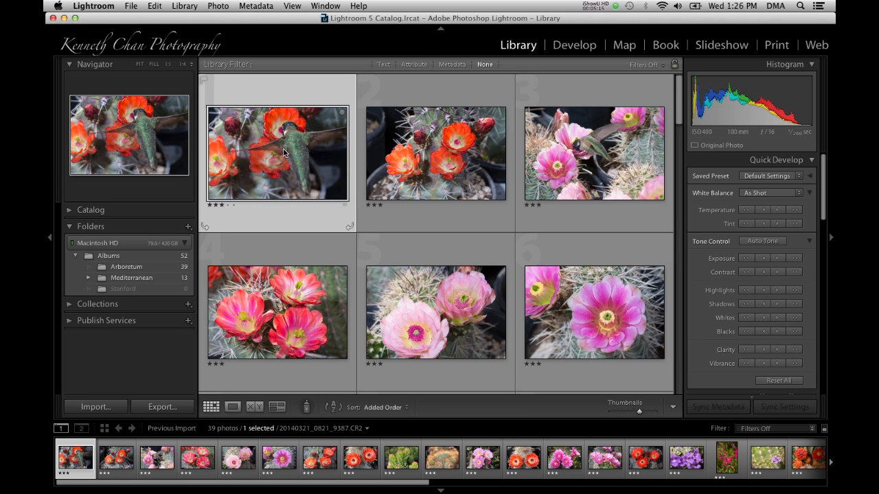
pyautogui.click(233, 407)
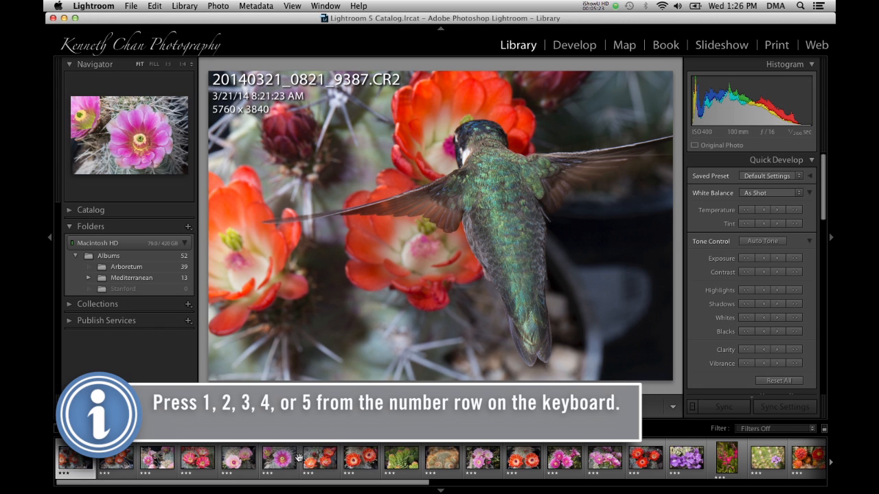
# - Rate the first photo 5 stars and advance to the next photo
pyautogui.press('5')
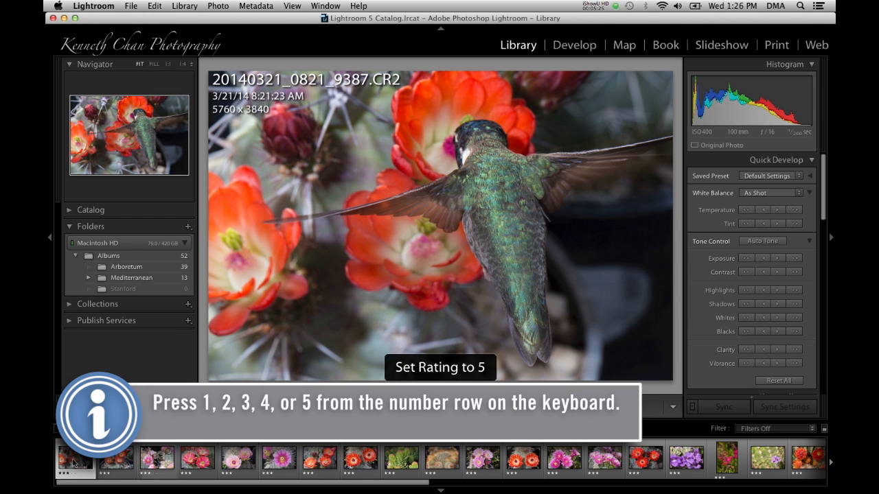
pyautogui.press('Right')
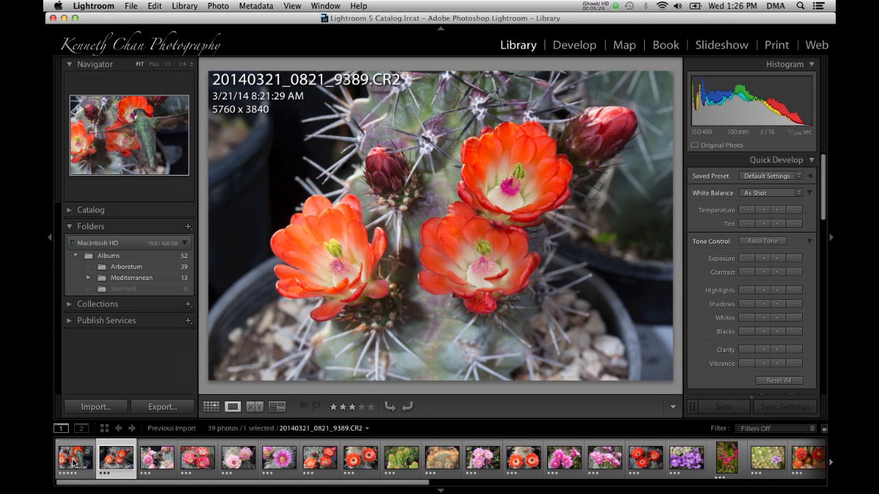
# - Rate the second photo 2 stars and advance to the next photo
pyautogui.press('4')
pyautogui.press('2')
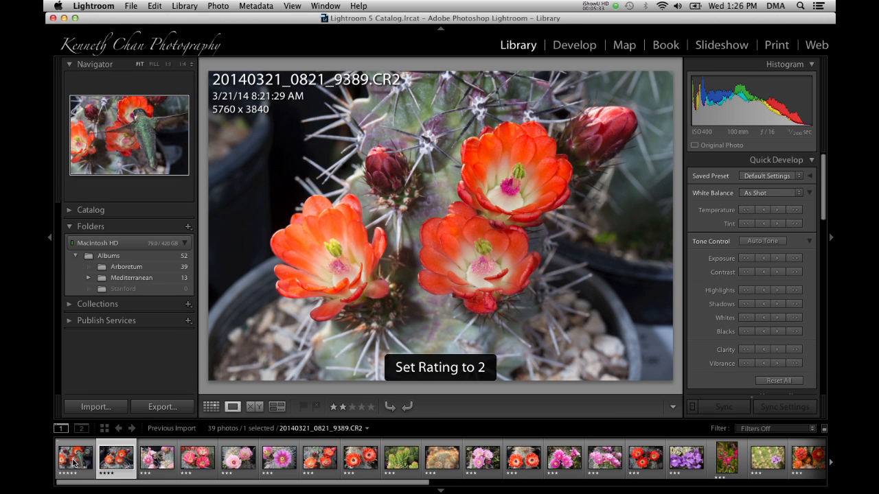
pyautogui.press('Right')
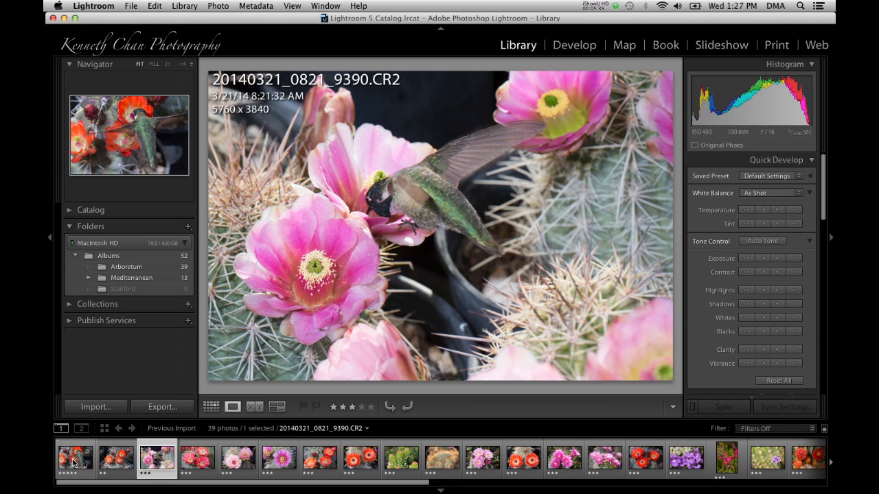
# - Rate the third photo 4 stars and advance through the following photos
pyautogui.press('4')
pyautogui.press('Right')
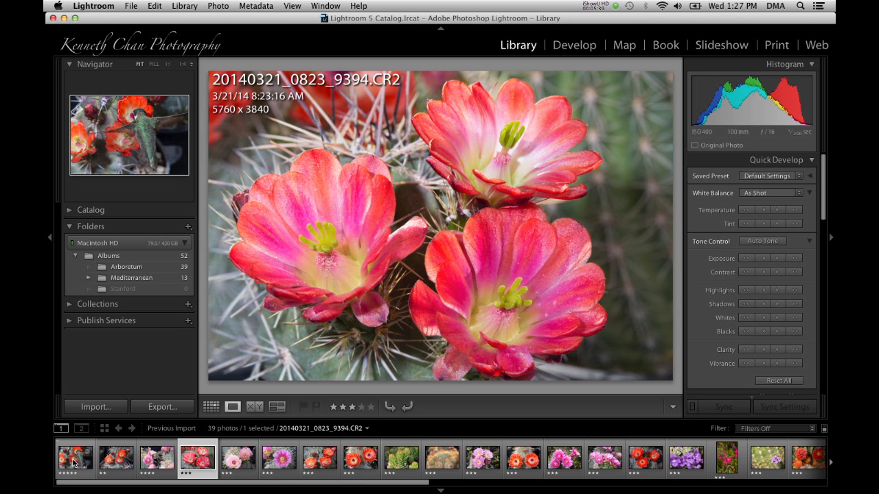
pyautogui.press('Right')
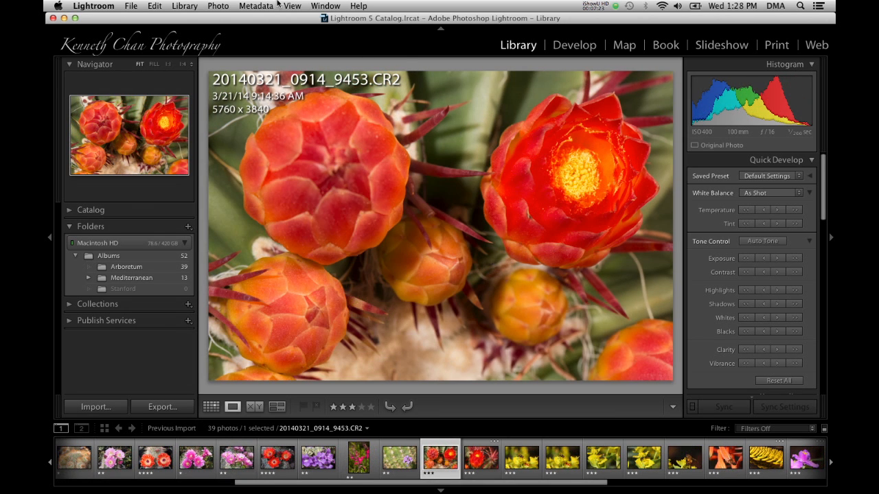
# - Show the filter bar and filter by attribute to photos with a rating greater than or equal to 3 stars
pyautogui.click(292, 5)
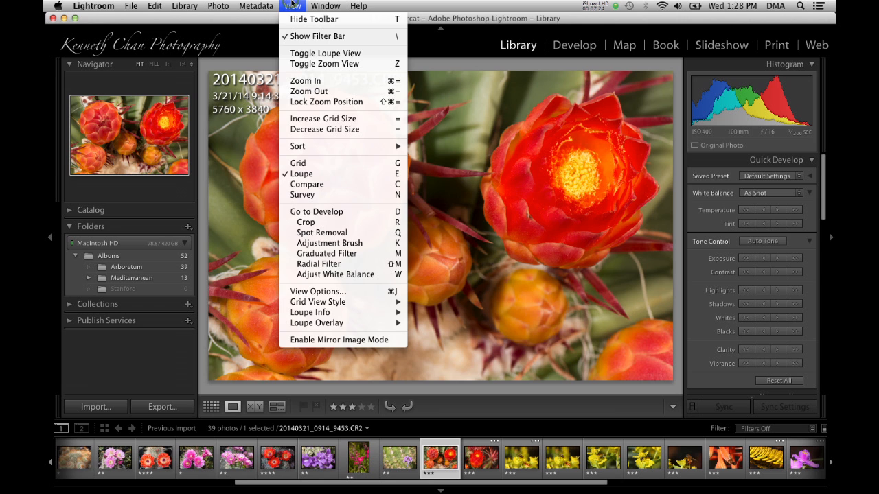
pyautogui.click(302, 36)
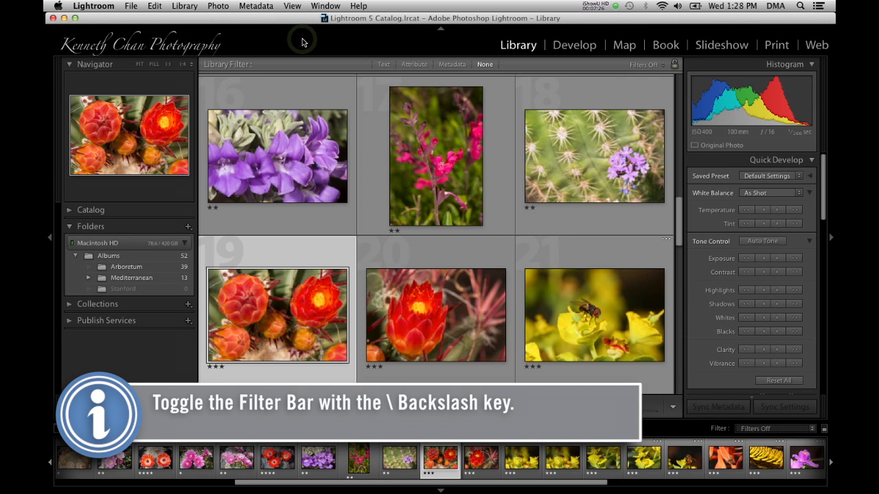
pyautogui.click(412, 65)
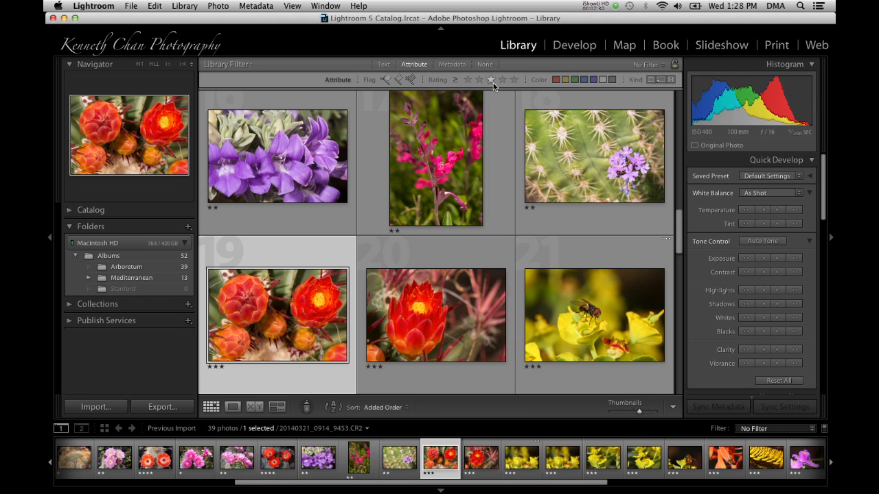
pyautogui.click(455, 80)
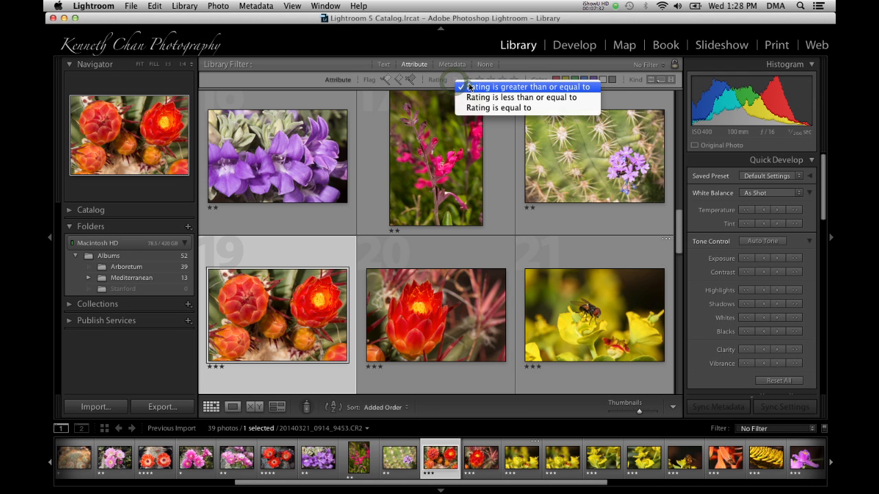
pyautogui.click(469, 86)
pyautogui.click(489, 80)
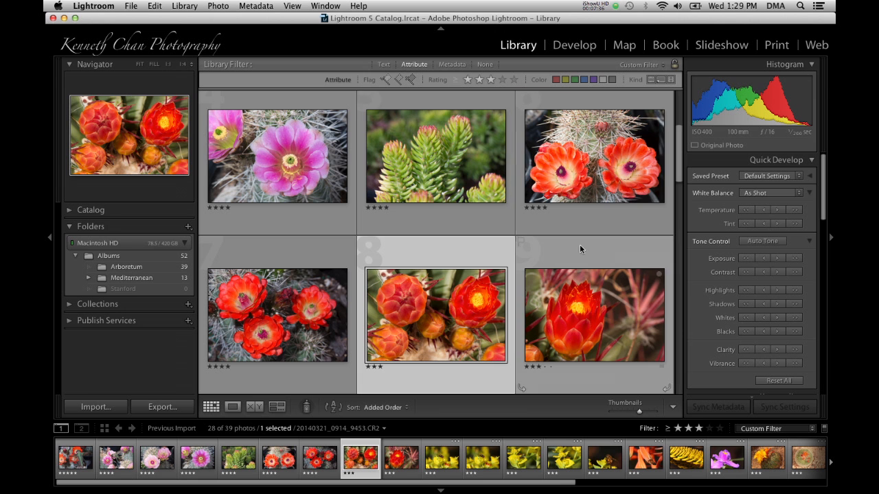
# - Undo the last change
pyautogui.scroll(-1, 582, 251)
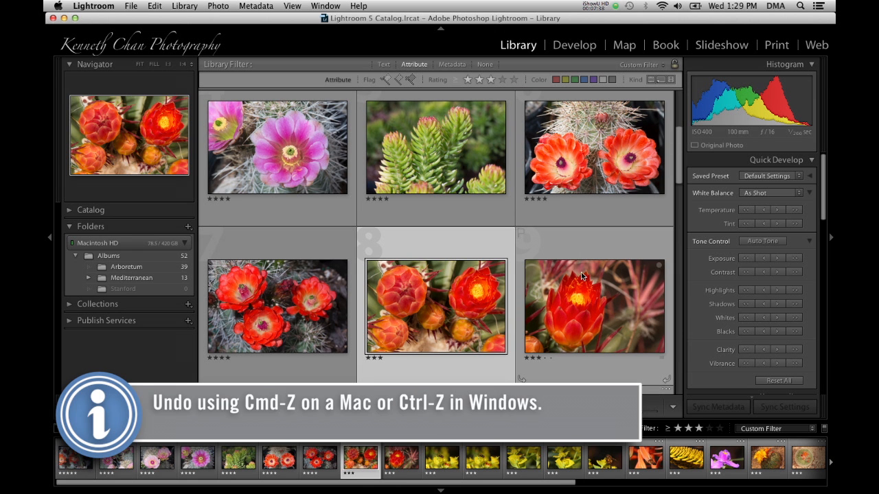
pyautogui.scroll(-5, 581, 272)
pyautogui.press('super+z')
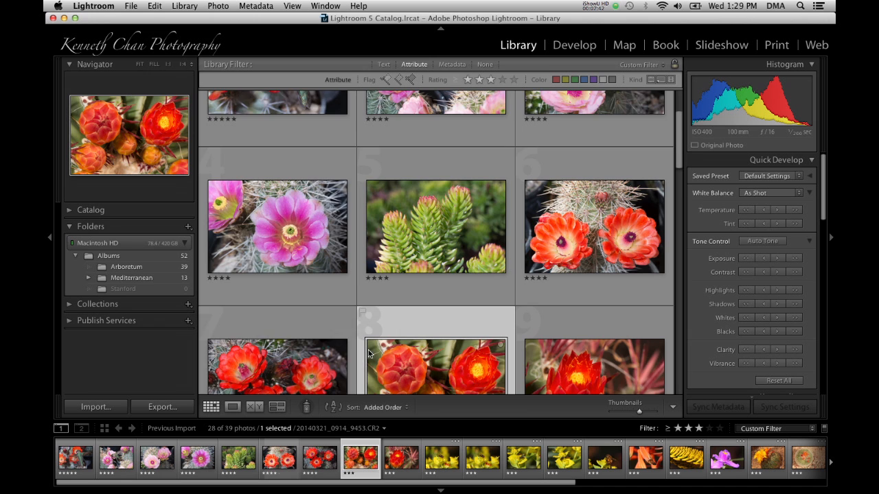
# - Open the selected photo in Loupe view, rate it 2 stars, and step through the following photos
pyautogui.scroll(-3, 369, 354)
pyautogui.press('e')
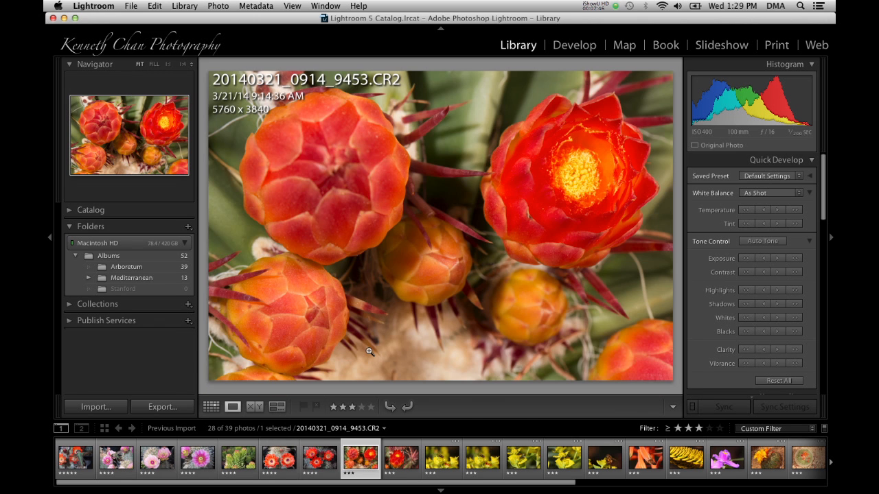
pyautogui.press('Right')
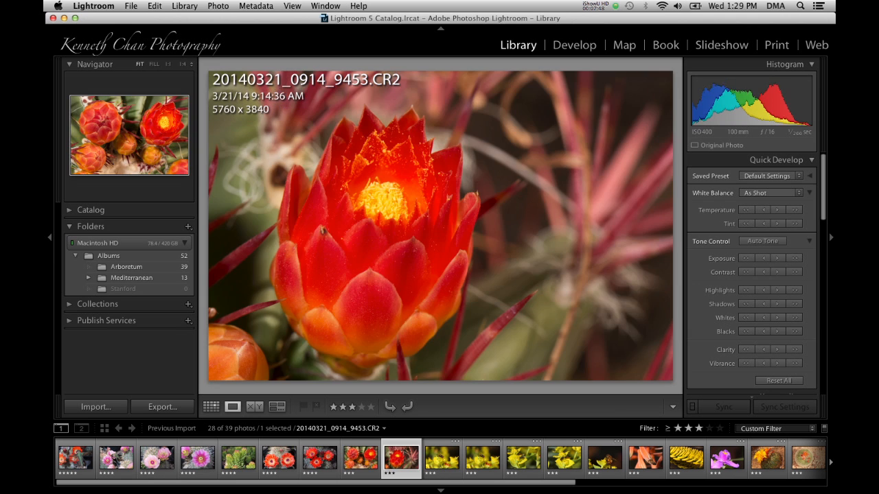
pyautogui.press('Left')
pyautogui.press('2')
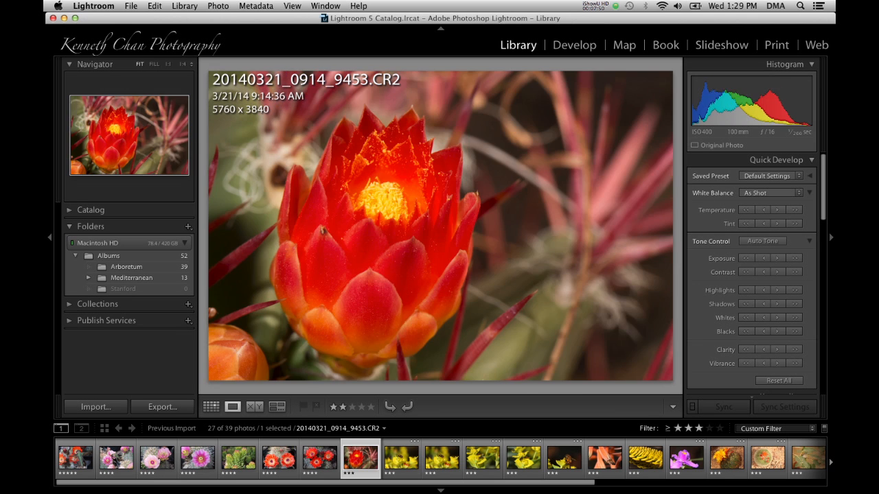
pyautogui.press('Right')
pyautogui.press('Right')
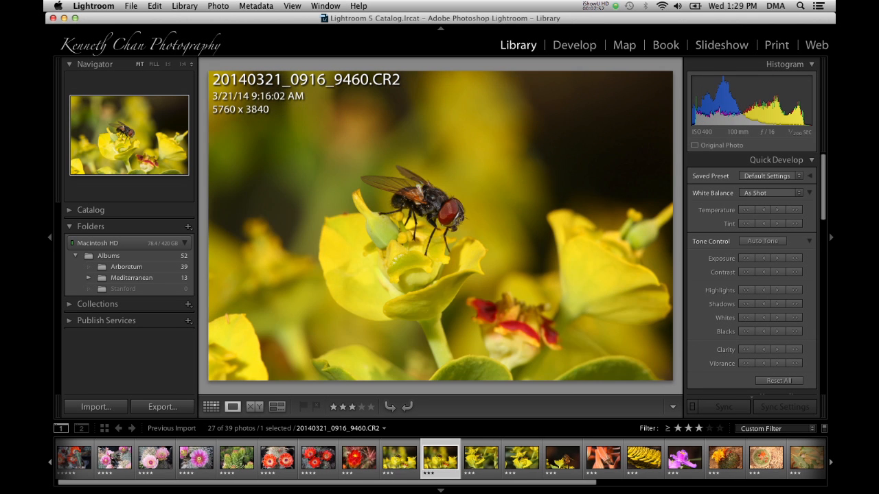
pyautogui.press('Right')
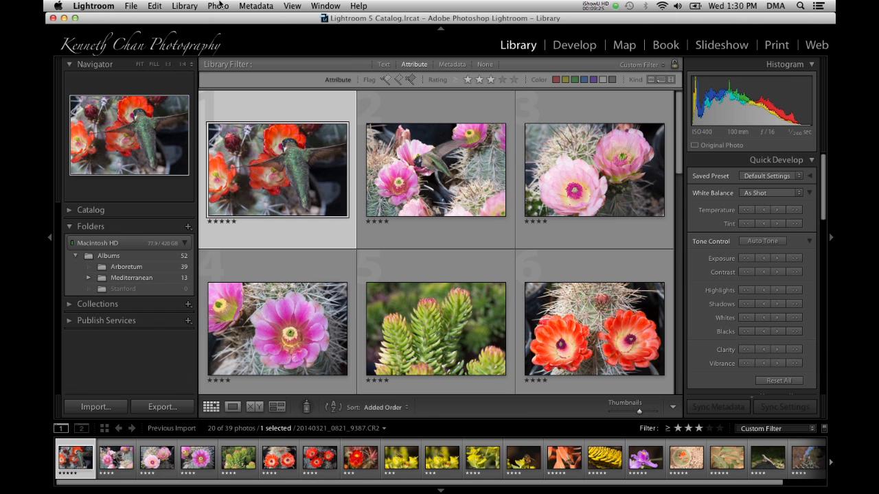
# - Flag the first and second photos in the grid as picks
pyautogui.click(219, 5)
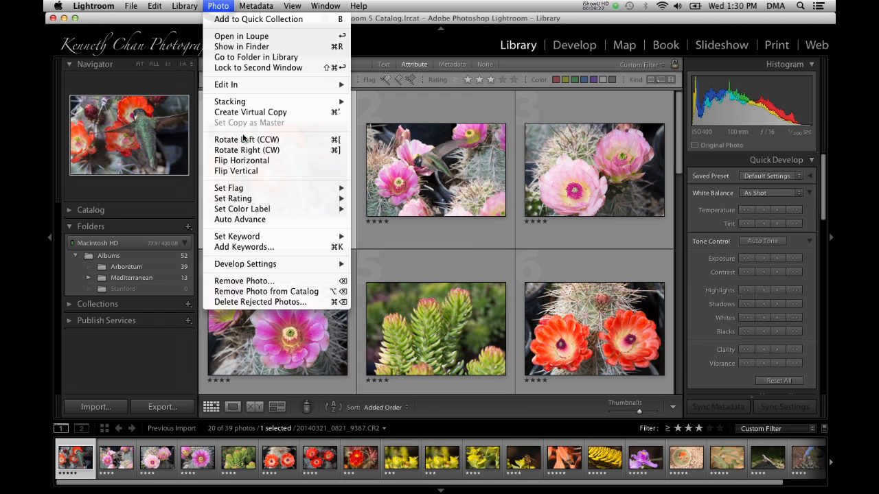
pyautogui.moveTo(243, 186)
pyautogui.click(378, 188)
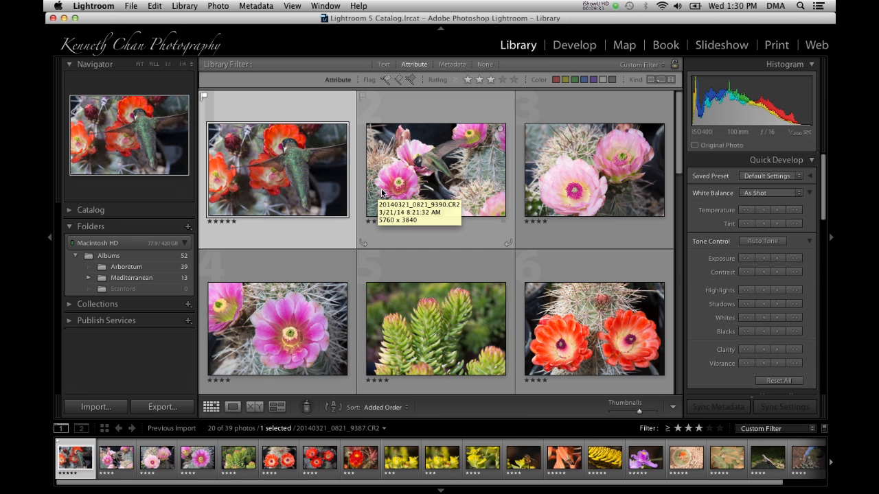
pyautogui.click(453, 176)
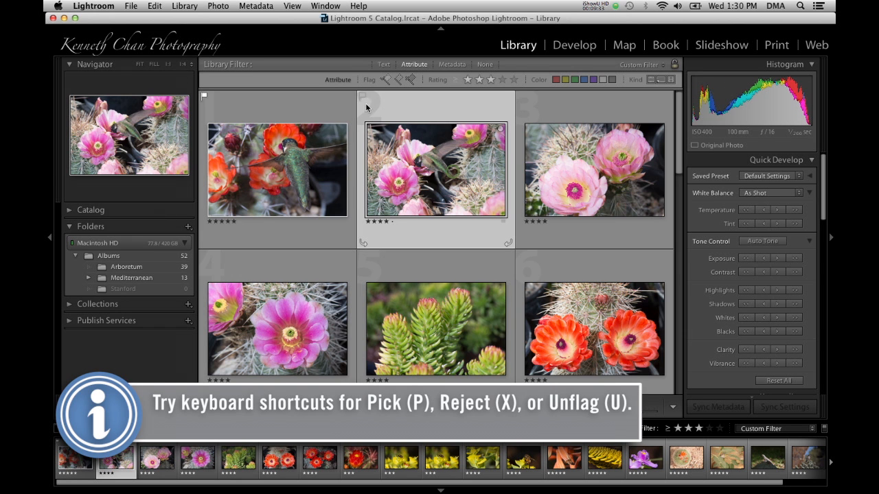
pyautogui.click(361, 97)
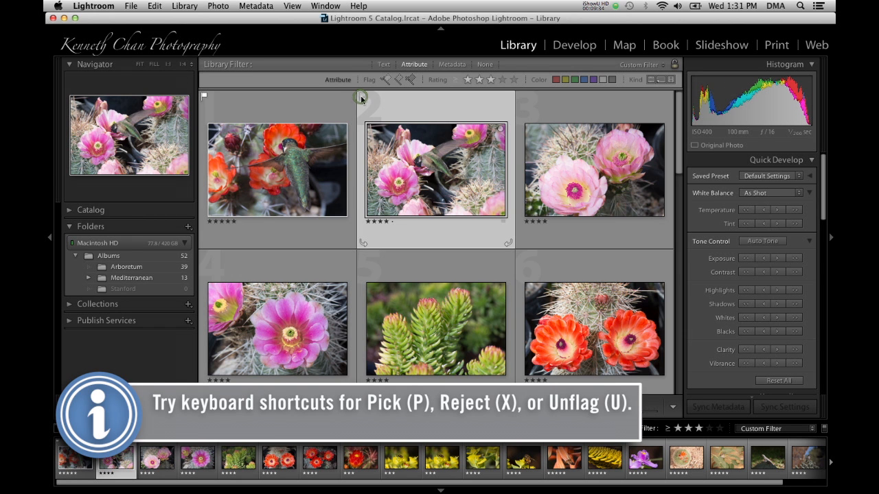
# - Give the third photo a yellow color label
pyautogui.click(571, 177)
pyautogui.click(661, 221)
pyautogui.click(674, 237)
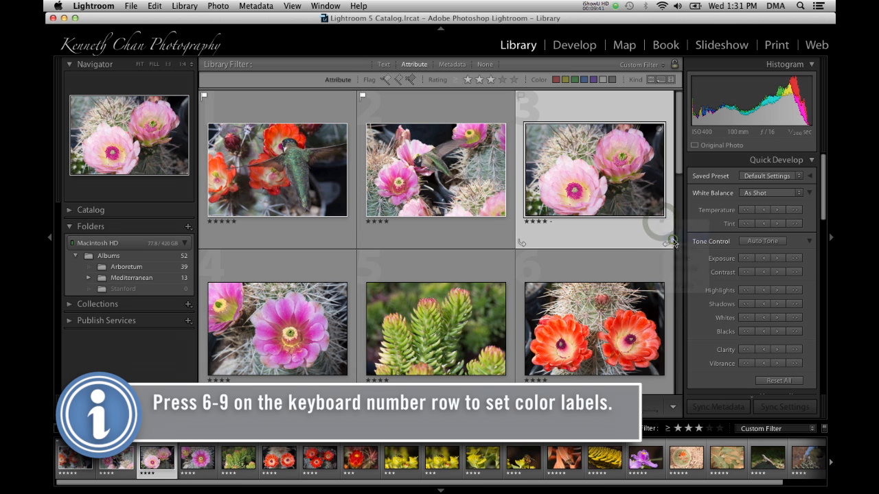
# - Select the fourth photo and apply a color label to it
pyautogui.click(330, 323)
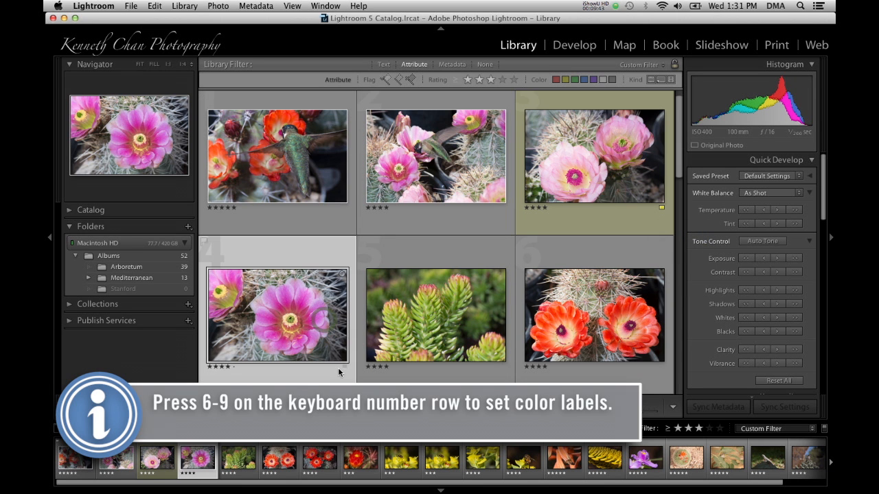
pyautogui.click(342, 366)
pyautogui.click(364, 382)
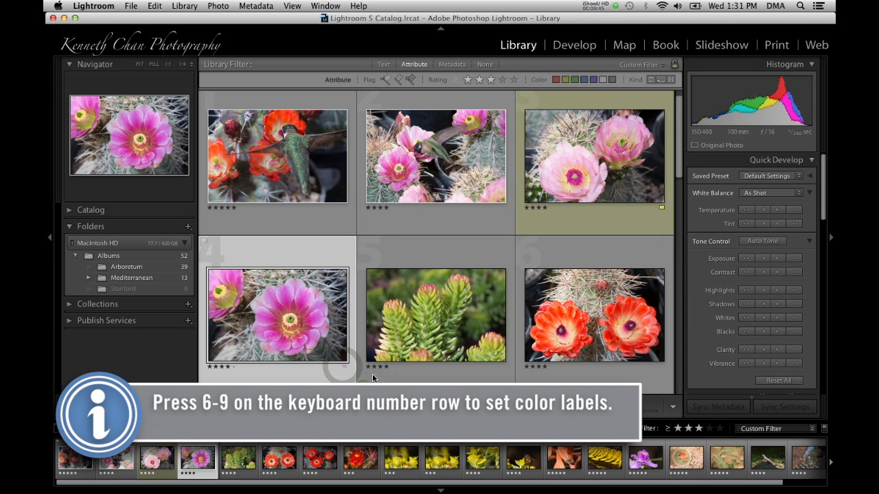